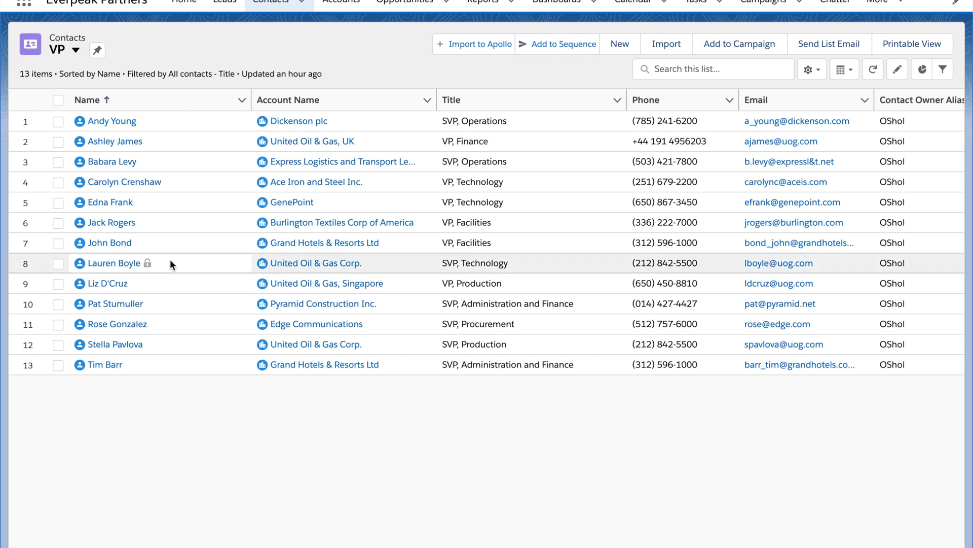
- Switch the Contacts list to All Contacts, then back to the VP view
{"action": "left_click", "coordinate": [60, 50]}
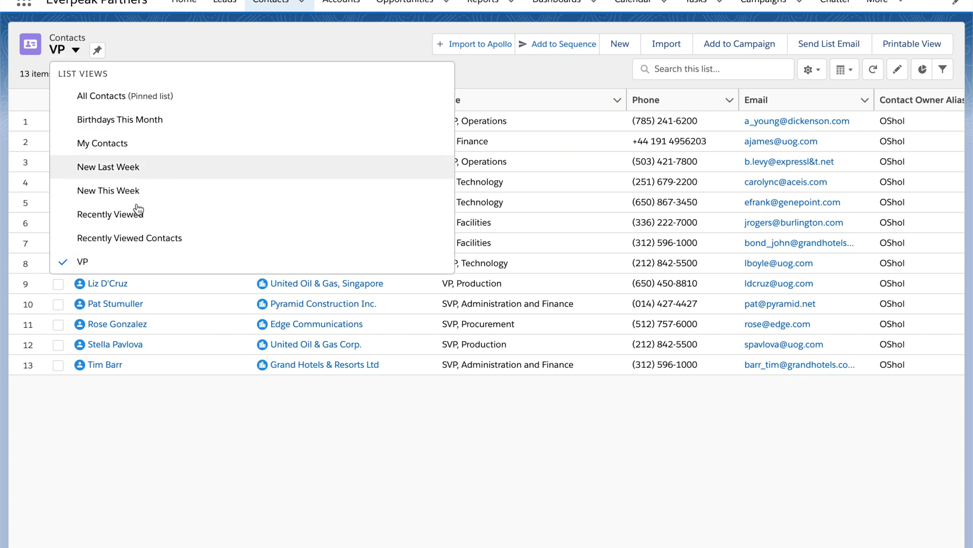
{"action": "left_click", "coordinate": [146, 97]}
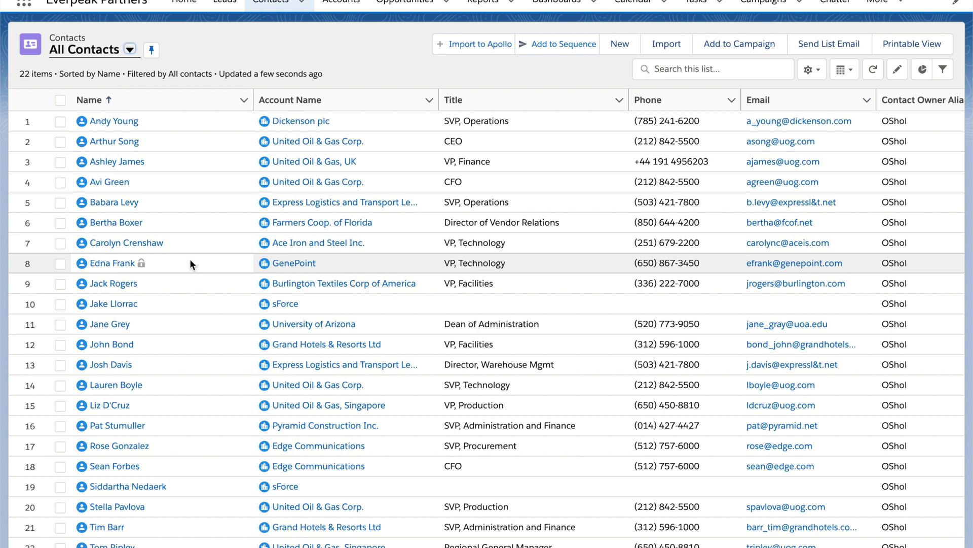
{"action": "left_click", "coordinate": [74, 51]}
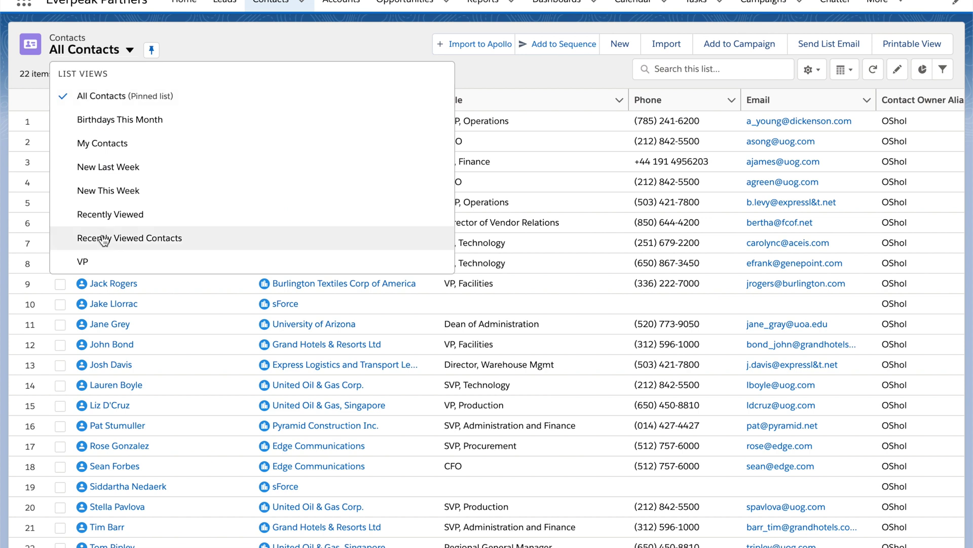
{"action": "left_click", "coordinate": [101, 260]}
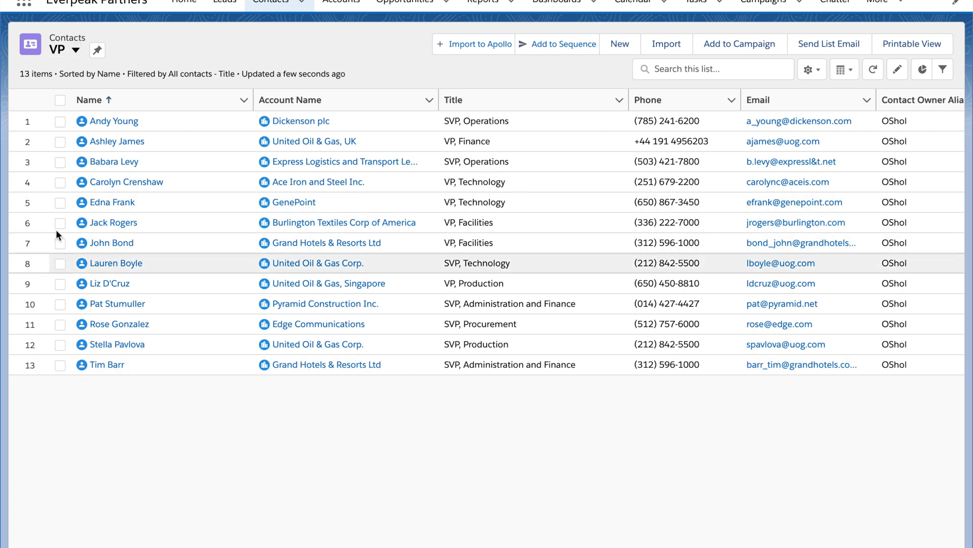
- Tick Barbara Levy, John Bond, Liz D'Cruz and Rose Gonzalez, then use the header checkbox to change the selection
{"action": "left_click", "coordinate": [61, 162]}
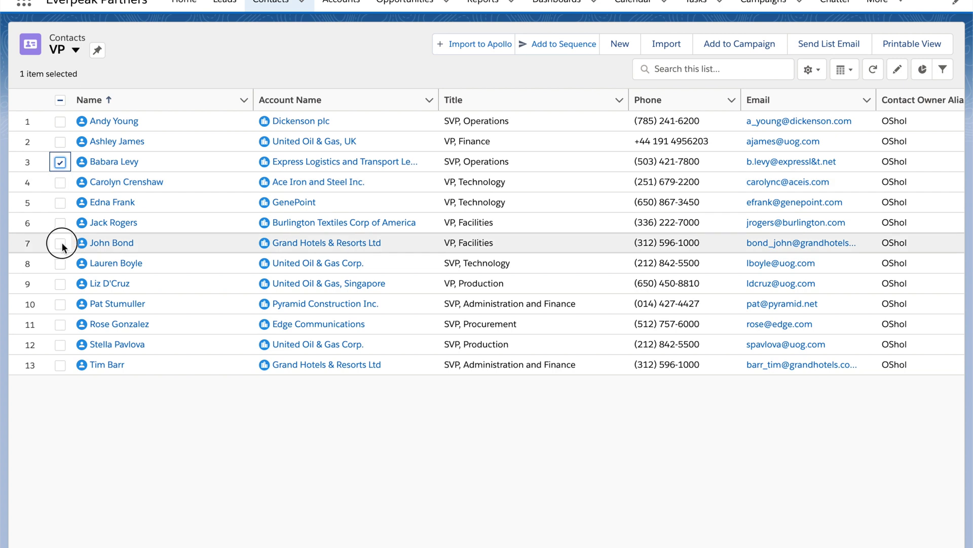
{"action": "left_click", "coordinate": [61, 244]}
{"action": "left_click", "coordinate": [60, 284]}
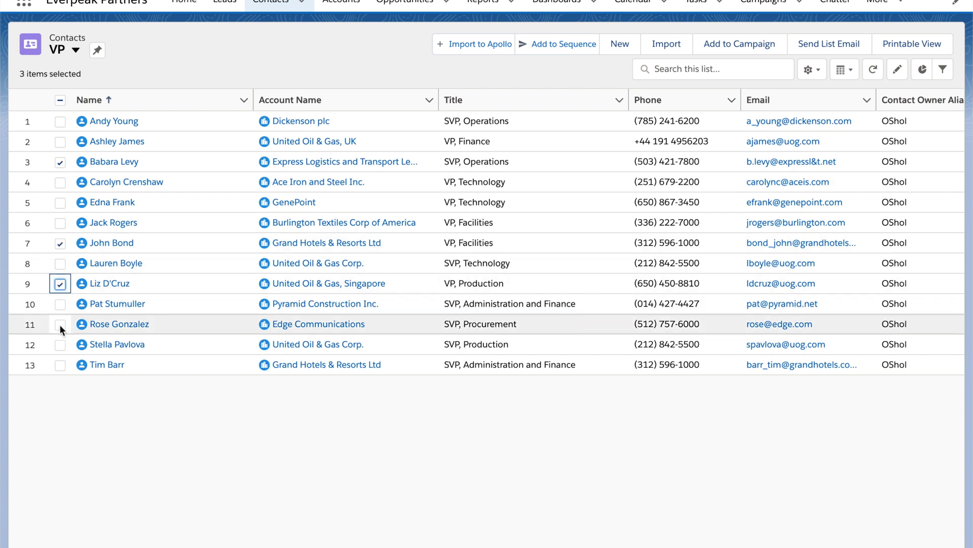
{"action": "left_click", "coordinate": [60, 324]}
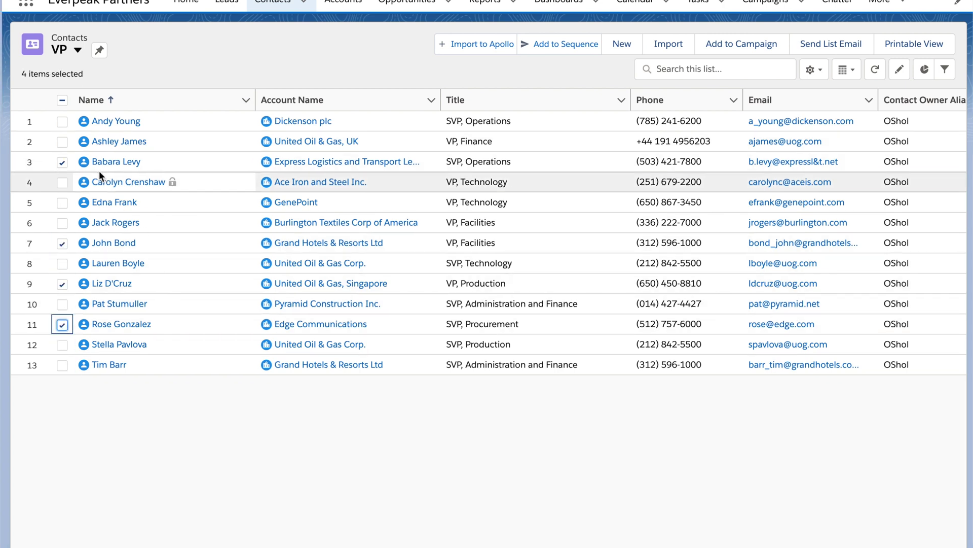
{"action": "mouse_move", "coordinate": [106, 203]}
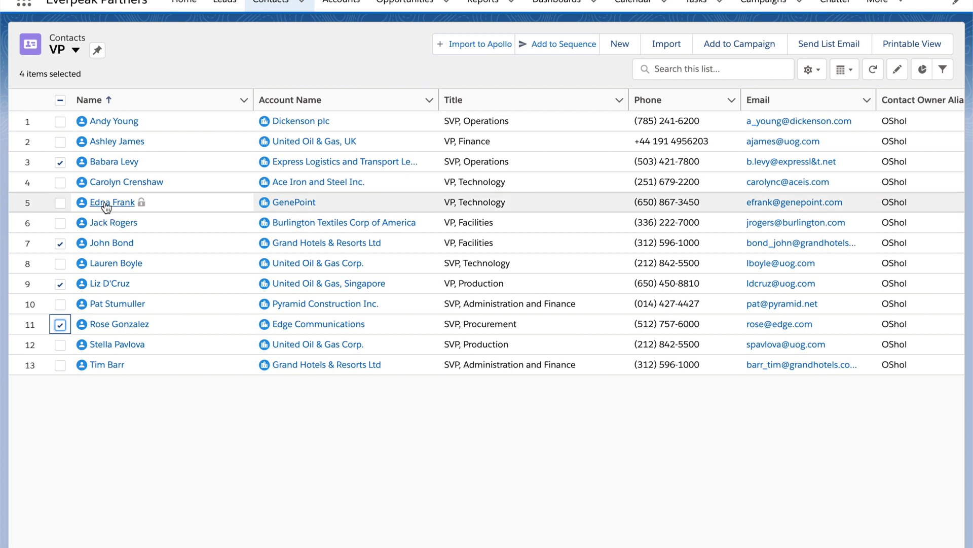
{"action": "left_click", "coordinate": [61, 100]}
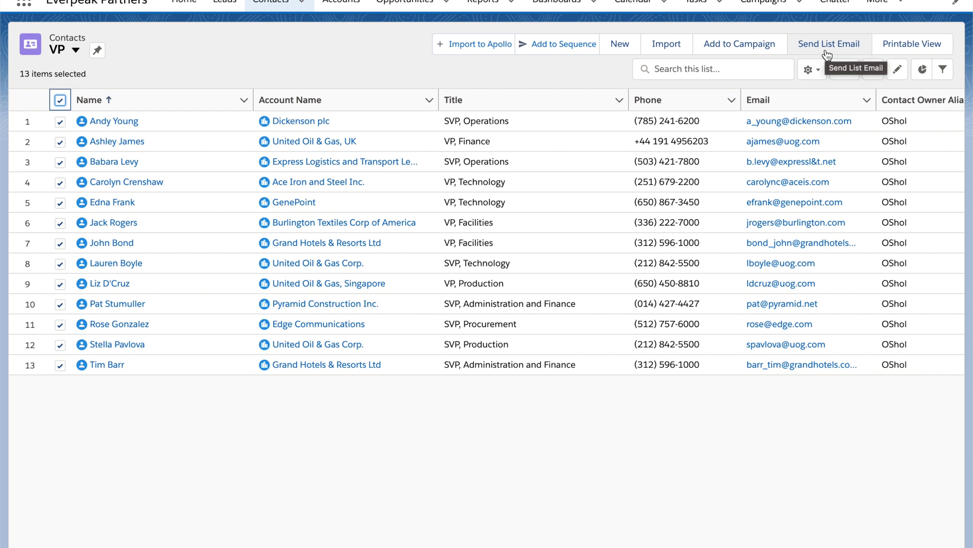
- Start Send List Email for the 13 VP contacts and clear the test subject and body text
{"action": "left_click", "coordinate": [825, 52]}
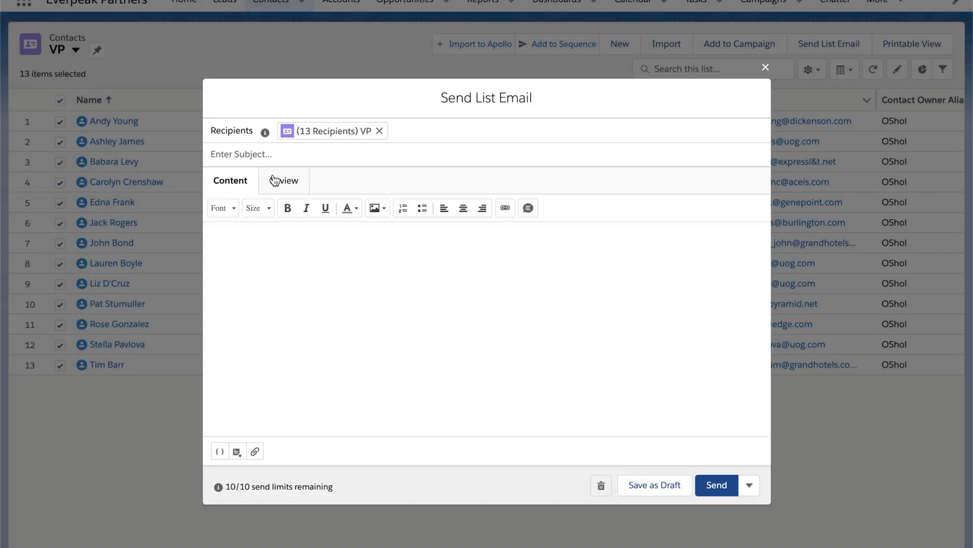
{"action": "left_click", "coordinate": [270, 156]}
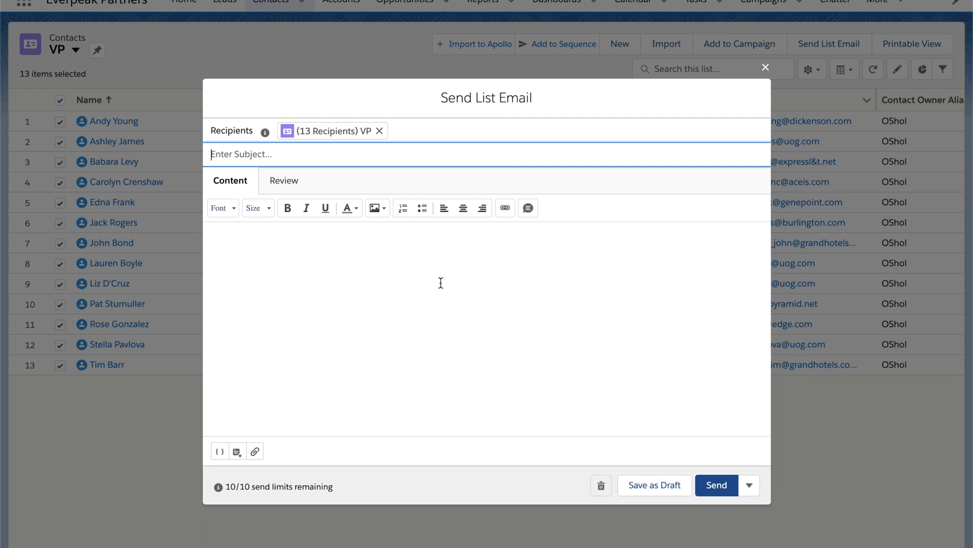
{"action": "type", "text": "fasdfasdf"}
{"action": "left_click", "coordinate": [406, 317]}
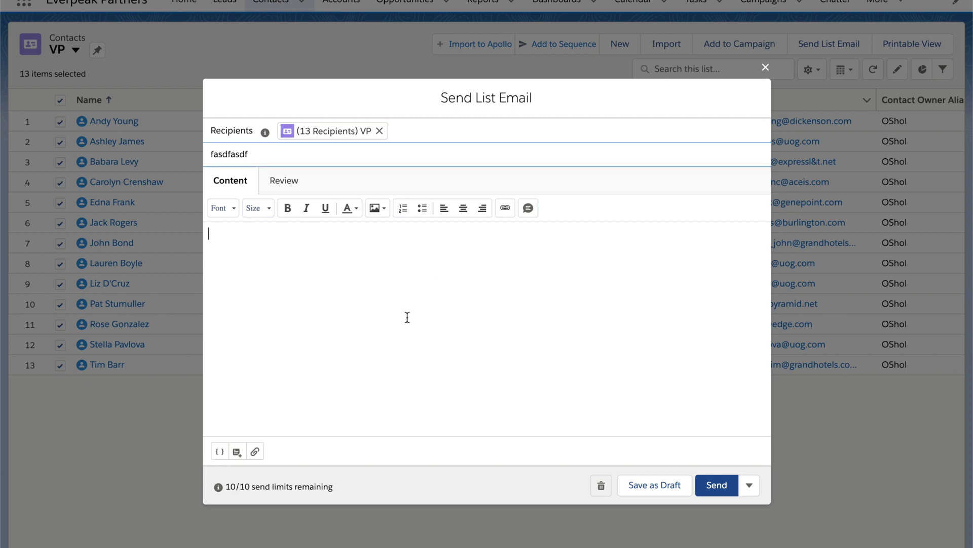
{"action": "type", "text": "asdfasdf"}
{"action": "key", "text": "ctrl+a"}
{"action": "key", "text": "BackSpace"}
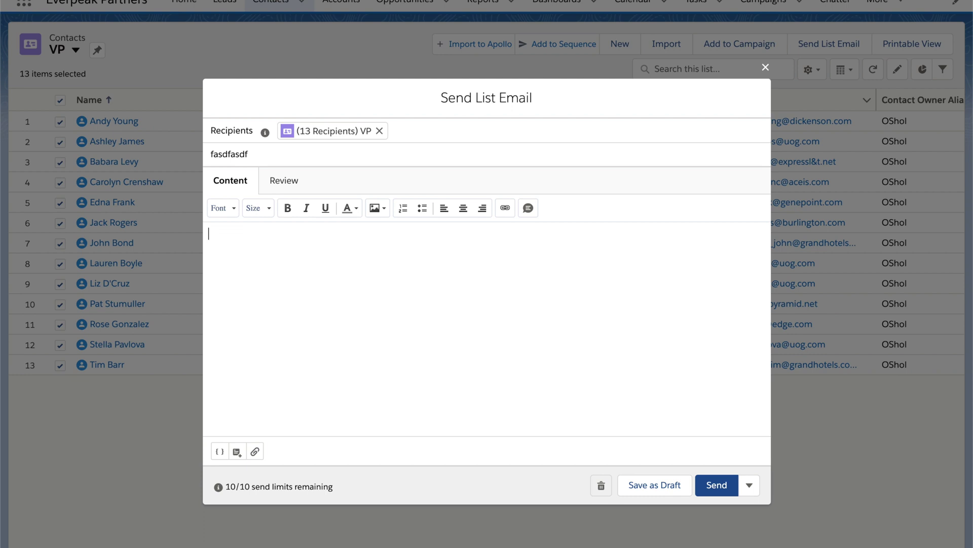
{"action": "double_click", "coordinate": [287, 155]}
{"action": "key", "text": "BackSpace"}
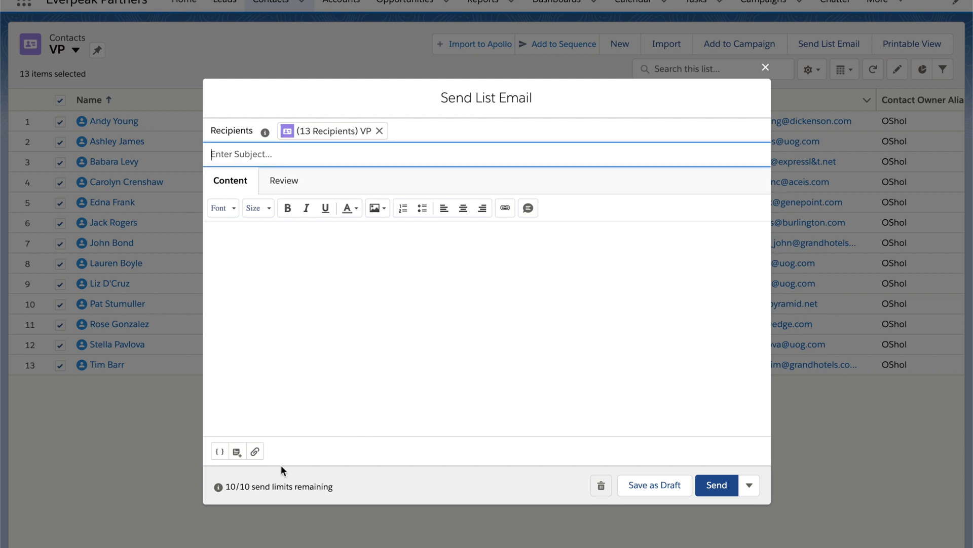
- Insert the Recipient First Name merge field after the greeting and start a new line
{"action": "left_click", "coordinate": [222, 453]}
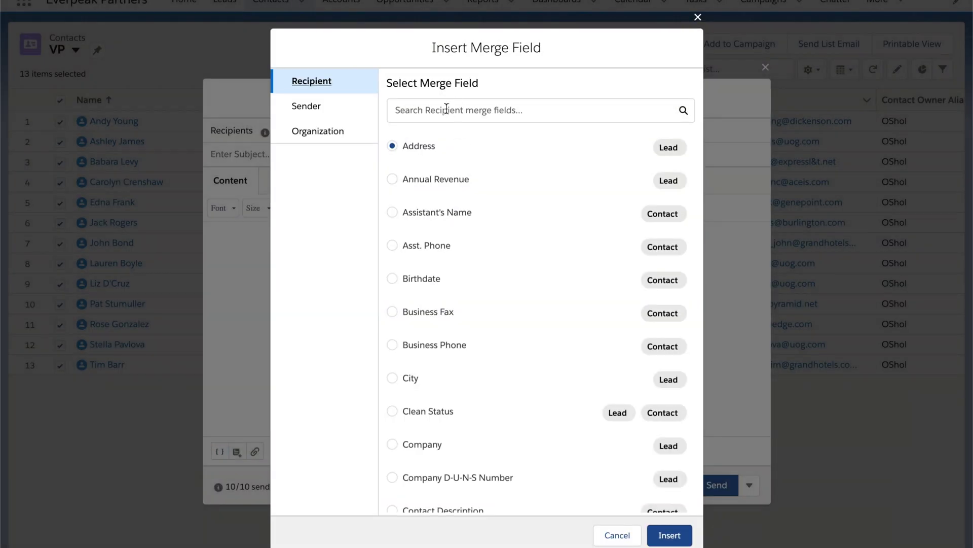
{"action": "left_click", "coordinate": [446, 108]}
{"action": "type", "text": "f"}
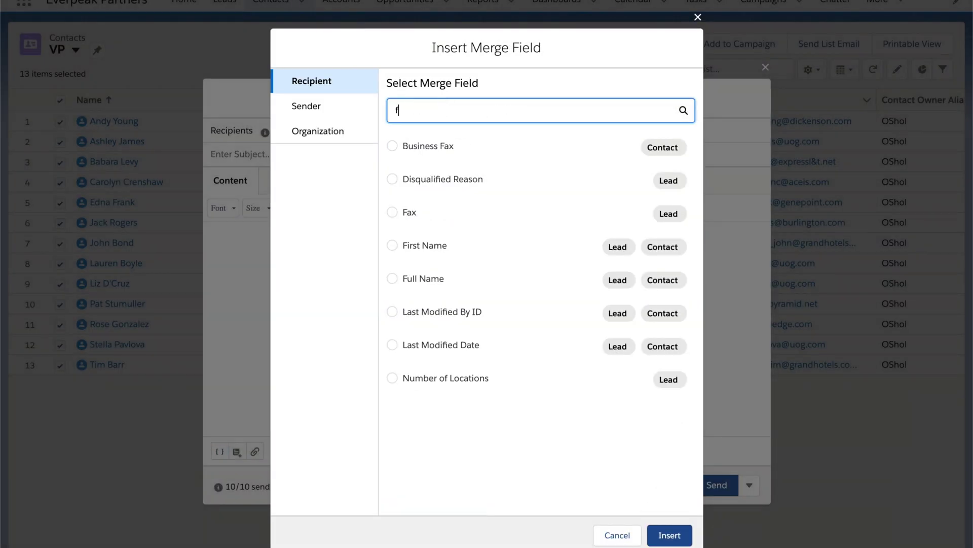
{"action": "type", "text": "ir"}
{"action": "left_click", "coordinate": [431, 151]}
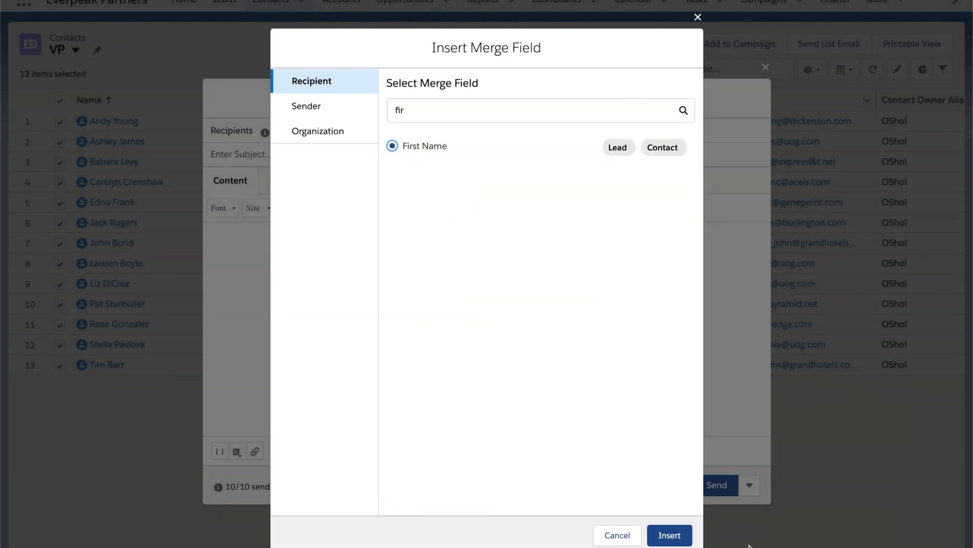
{"action": "left_click", "coordinate": [672, 535]}
{"action": "type", "text": "Hi {{{Recipient.FirstName"}
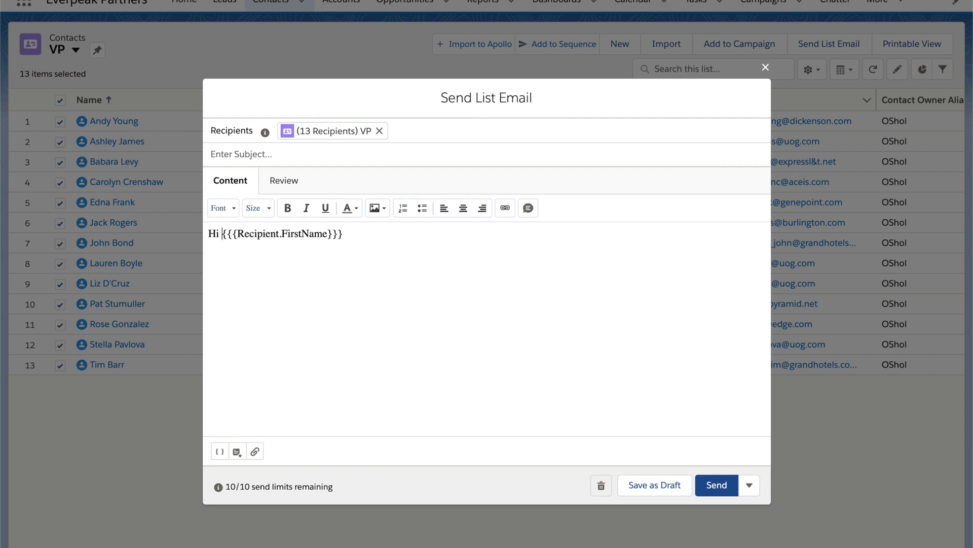
{"action": "left_click", "coordinate": [438, 251]}
{"action": "key", "text": "Return"}
- Insert the Sender Email Signature merge field on its own line below the greeting
{"action": "left_click", "coordinate": [222, 454]}
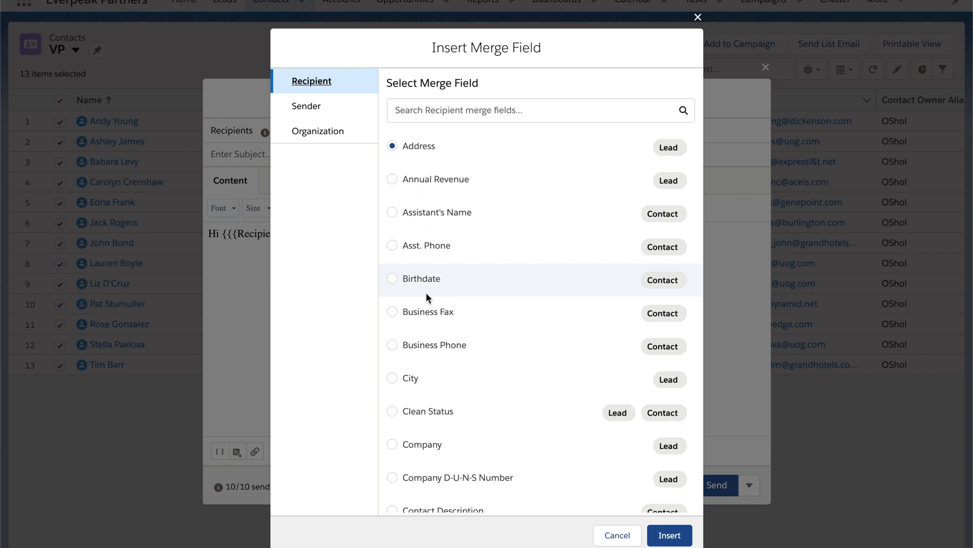
{"action": "left_click", "coordinate": [333, 112]}
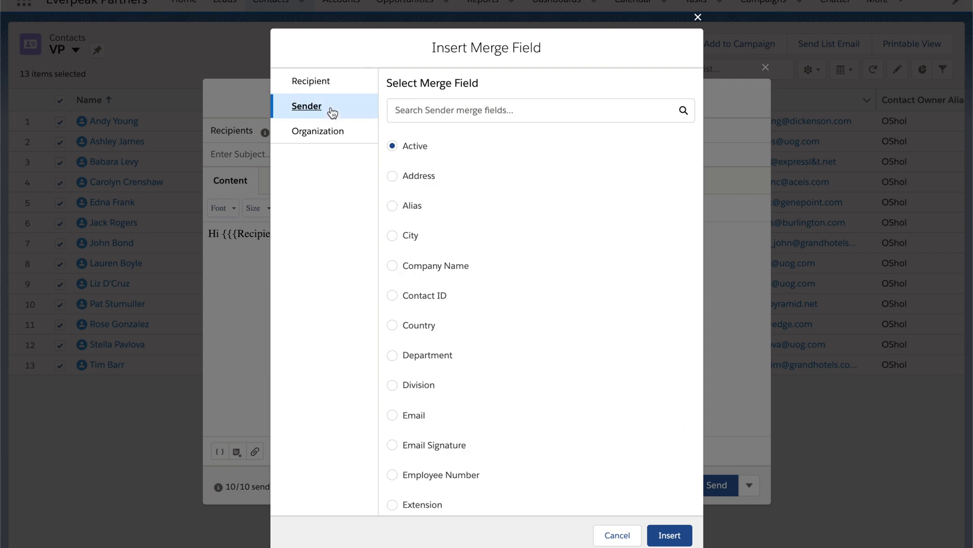
{"action": "left_click", "coordinate": [461, 443]}
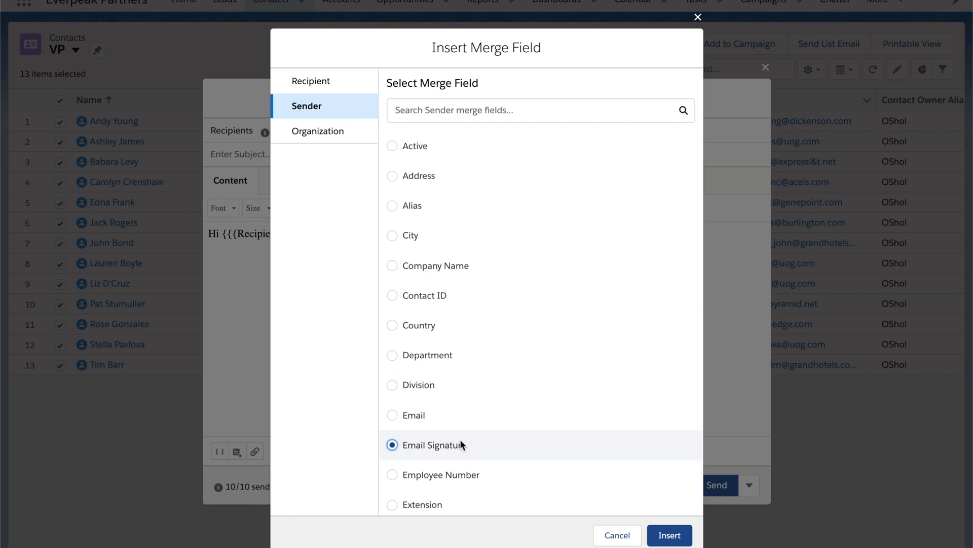
{"action": "left_click", "coordinate": [671, 537]}
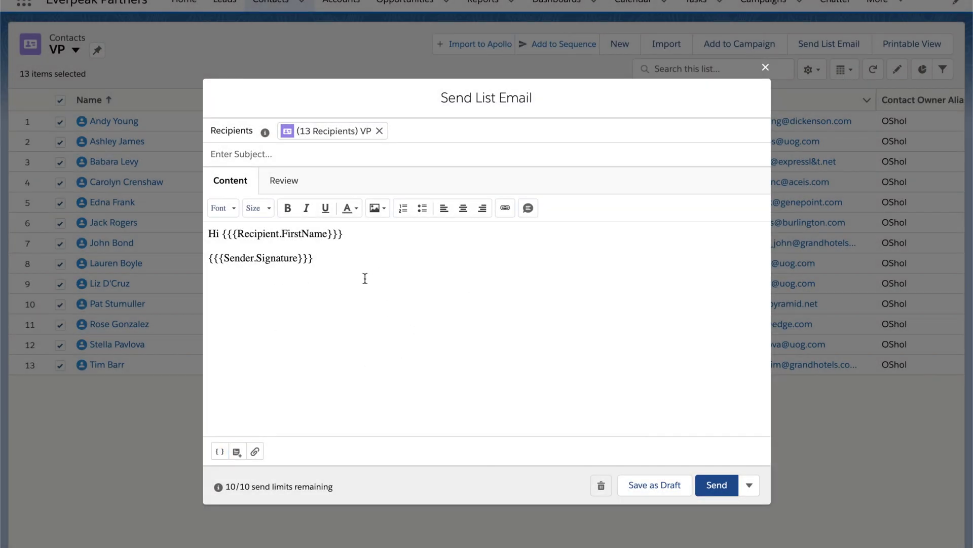
{"action": "key", "text": "Return"}
- Make all the email body text red, bold and font size 12
{"action": "left_click", "coordinate": [378, 208]}
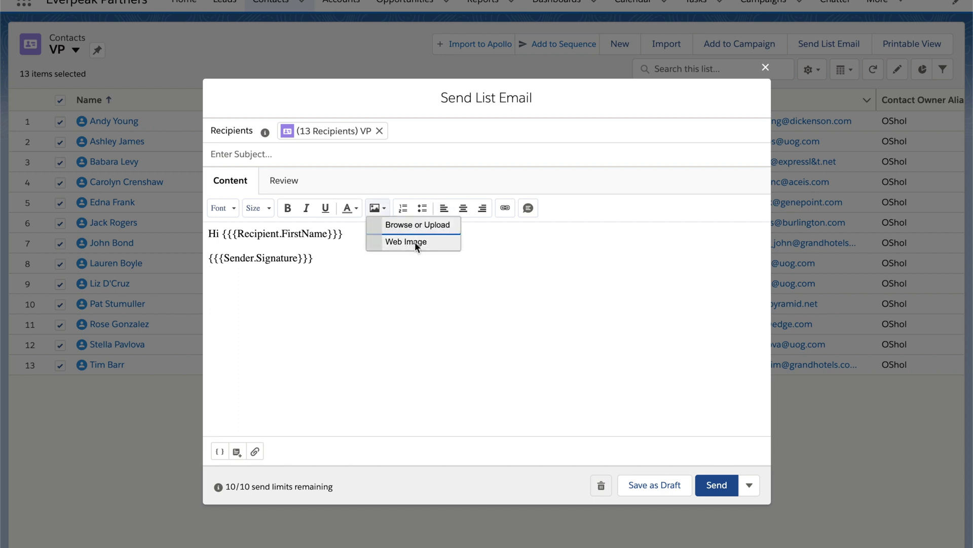
{"action": "left_click_drag", "start_coordinate": [332, 277], "coordinate": [200, 199]}
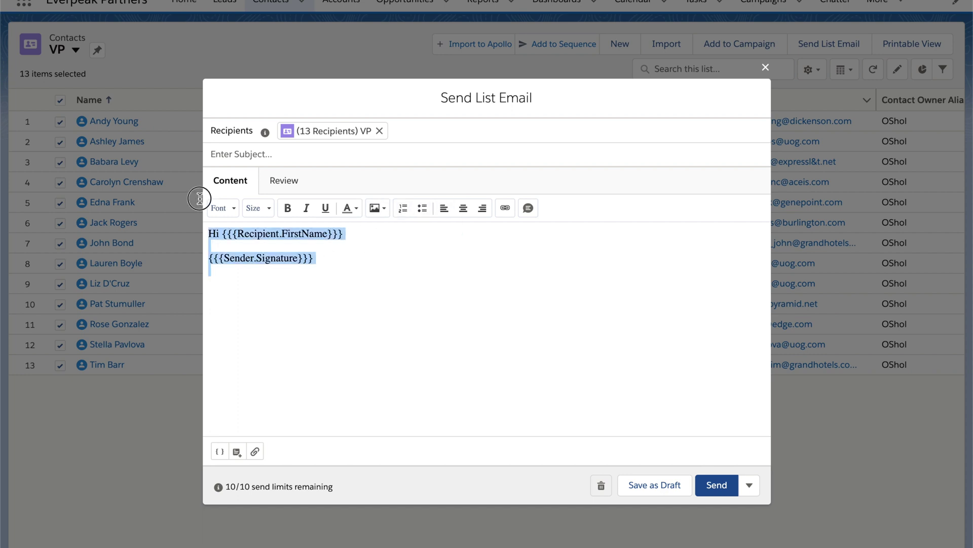
{"action": "left_click", "coordinate": [348, 208]}
{"action": "left_click", "coordinate": [354, 263]}
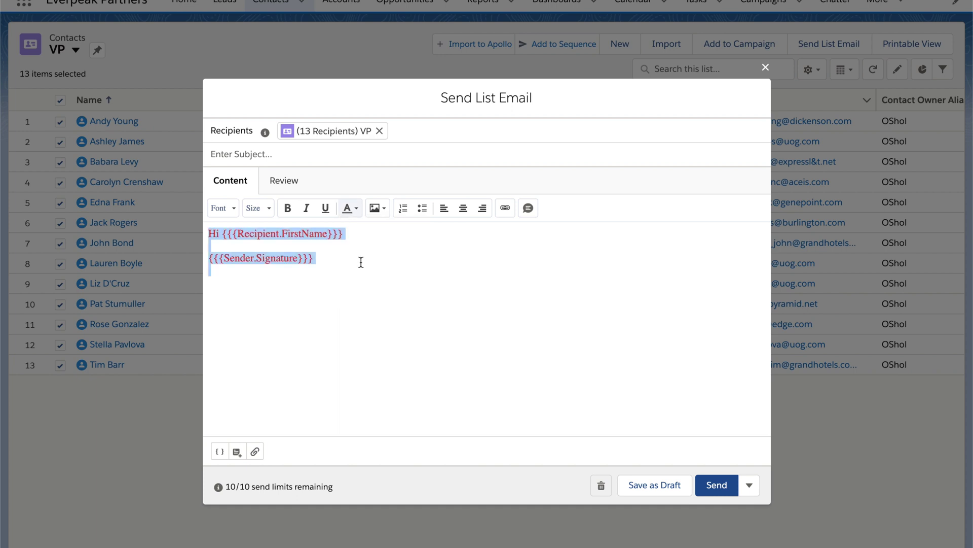
{"action": "left_click", "coordinate": [288, 208]}
{"action": "left_click", "coordinate": [257, 208]}
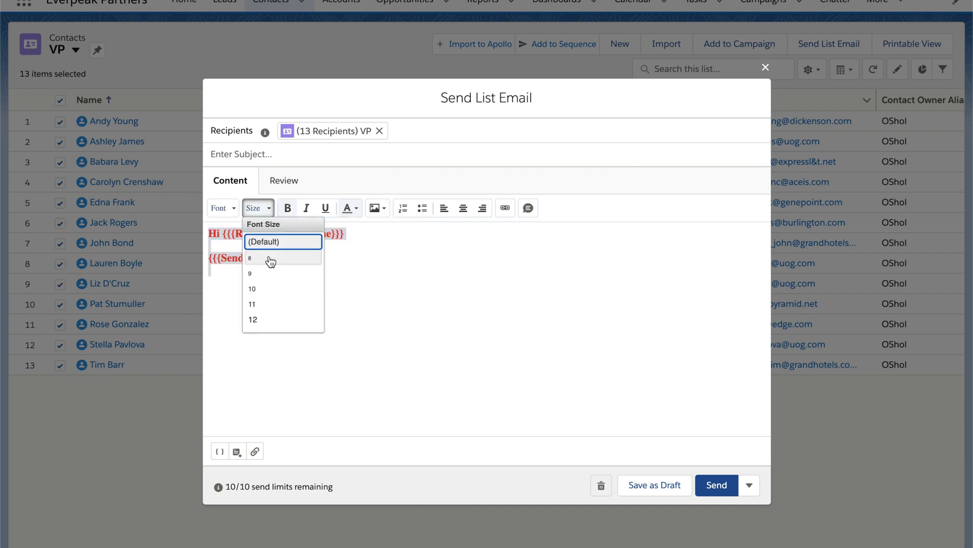
{"action": "left_click", "coordinate": [280, 323]}
{"action": "left_click", "coordinate": [433, 244]}
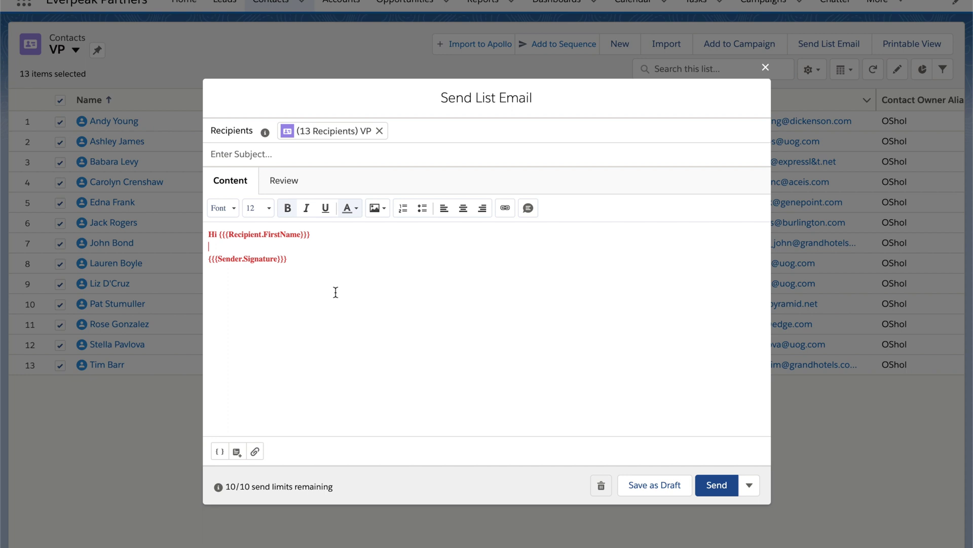
- Delete all of the formatted body text from the list email
{"action": "left_click", "coordinate": [236, 451]}
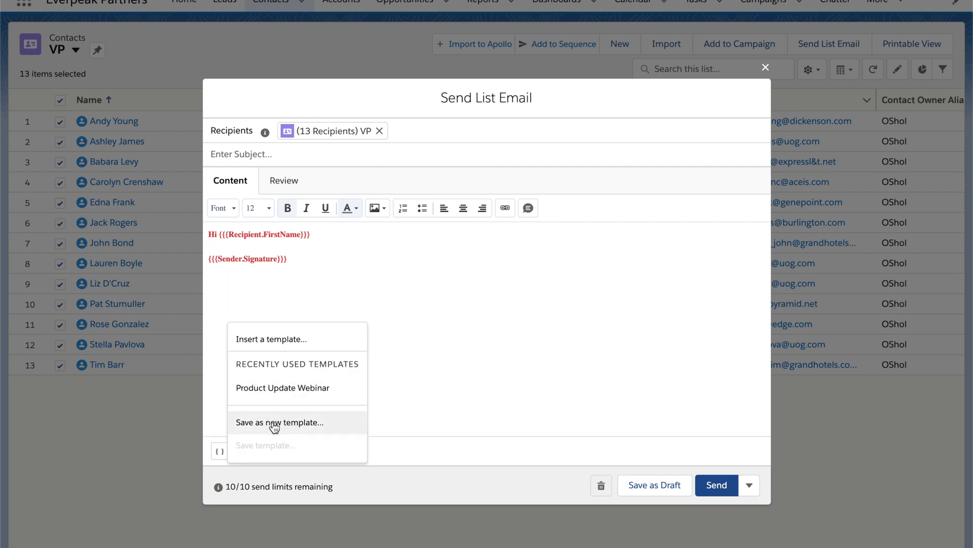
{"action": "left_click", "coordinate": [331, 272]}
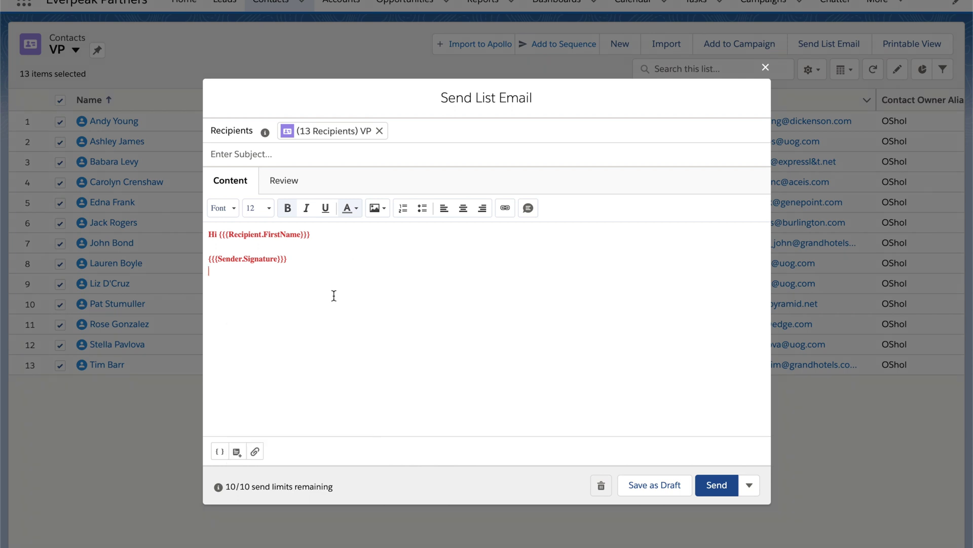
{"action": "left_click_drag", "start_coordinate": [333, 294], "coordinate": [186, 196]}
{"action": "key", "text": "BackSpace"}
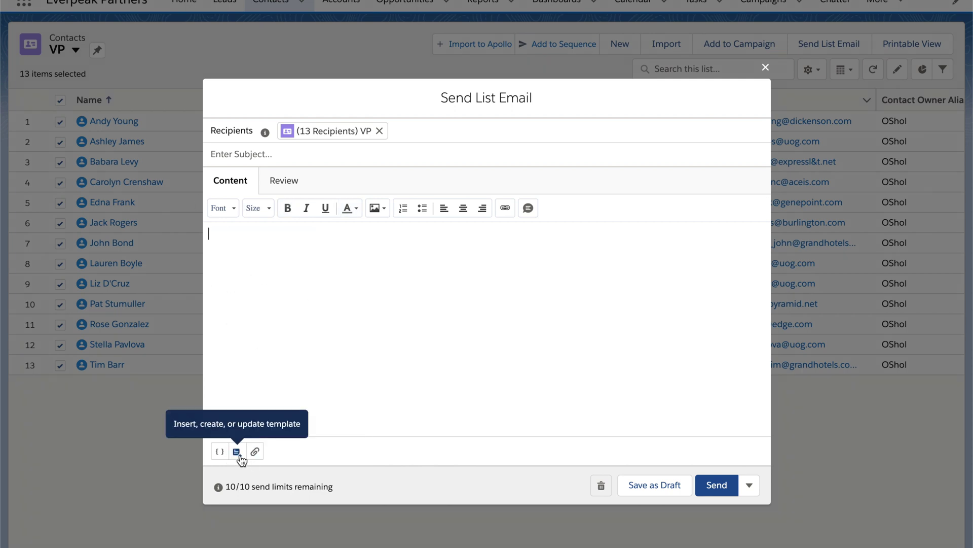
- Apply the Product Update Webinar template from Recently Used Templates to the email
{"action": "left_click", "coordinate": [237, 452]}
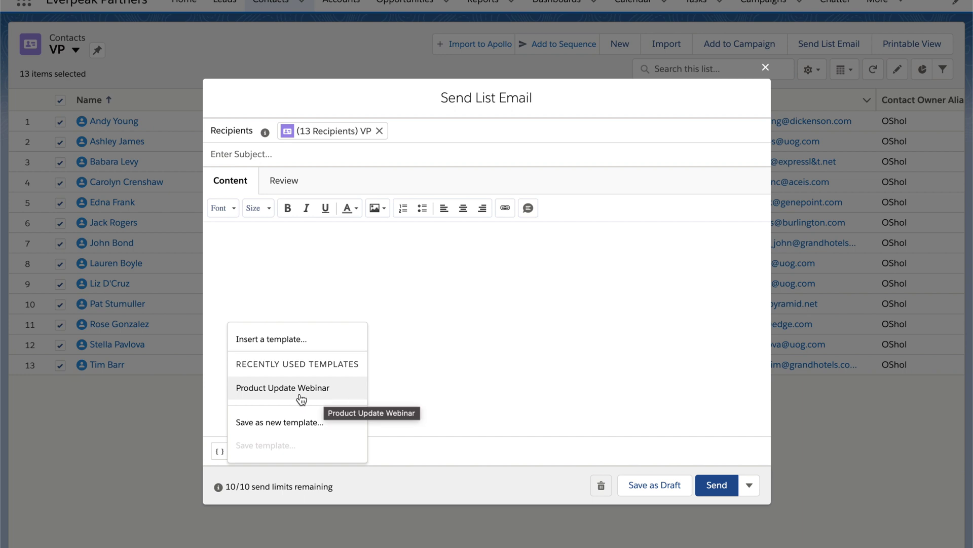
{"action": "left_click", "coordinate": [322, 389]}
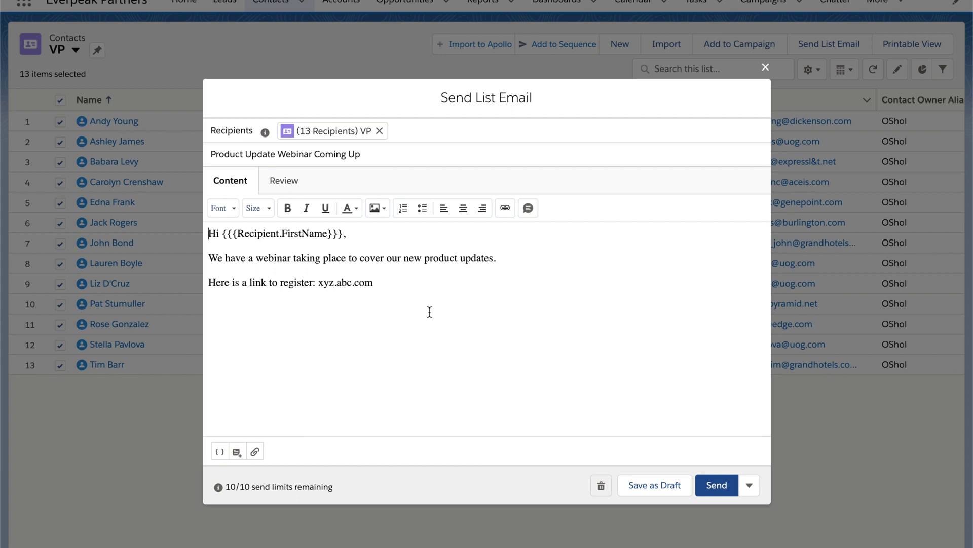
{"action": "left_click", "coordinate": [237, 450]}
{"action": "left_click", "coordinate": [486, 384]}
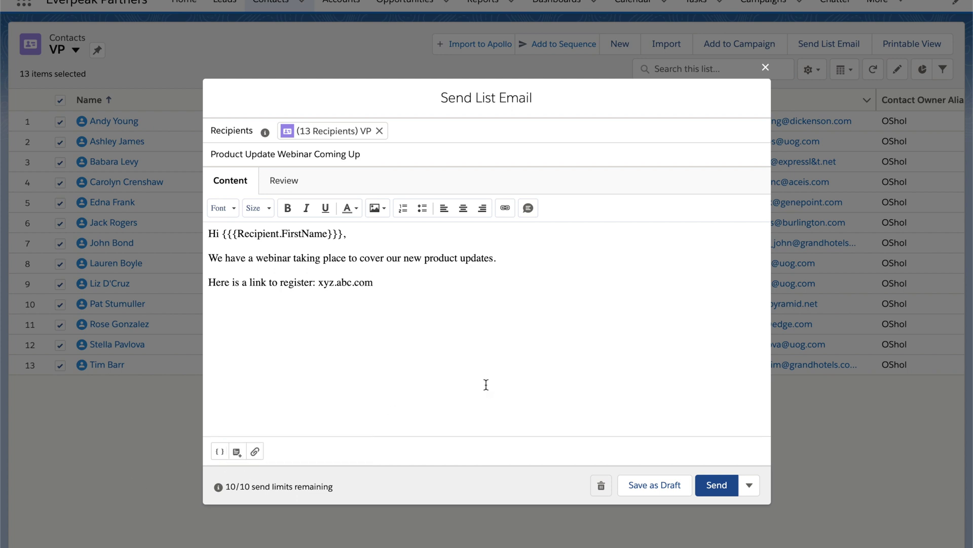